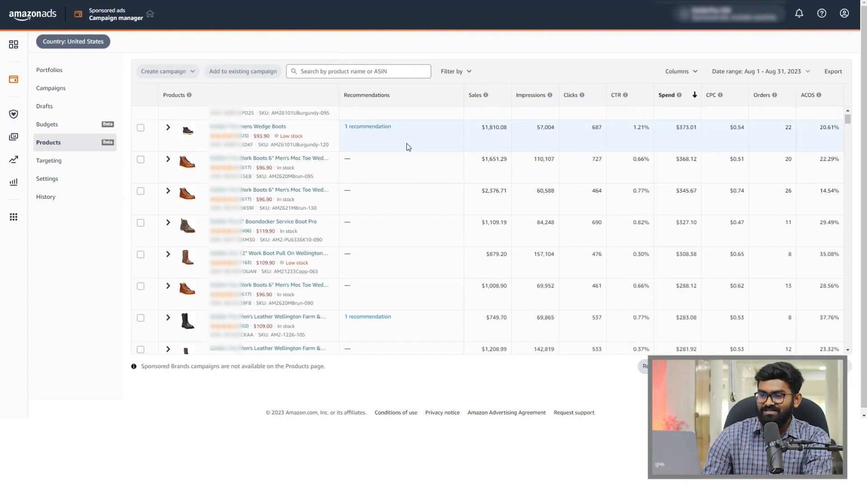
# Review the listing improvement recommendation for the Men's Premium Leather Soft Toe product and close it
pyautogui.scroll(-10, 360, 145)
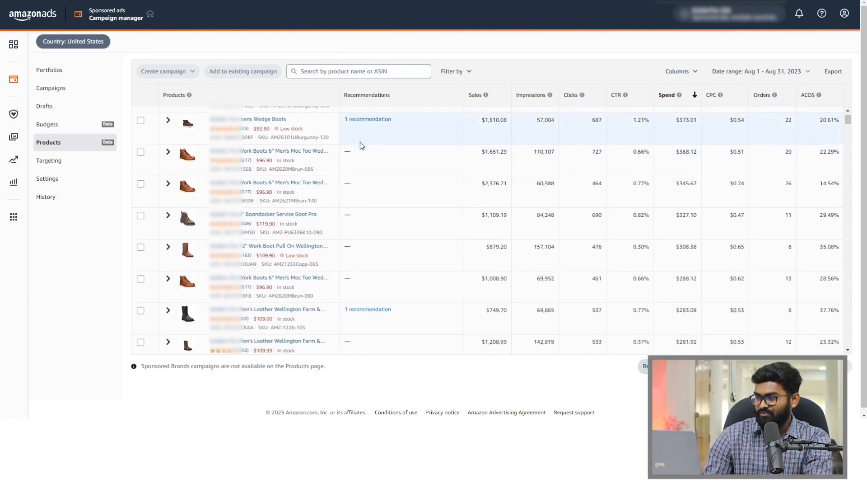
pyautogui.scroll(-1, 361, 167)
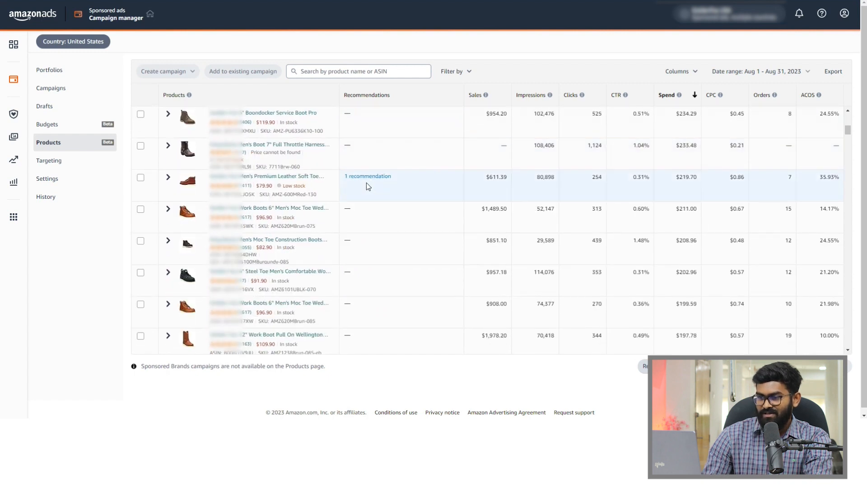
pyautogui.click(368, 177)
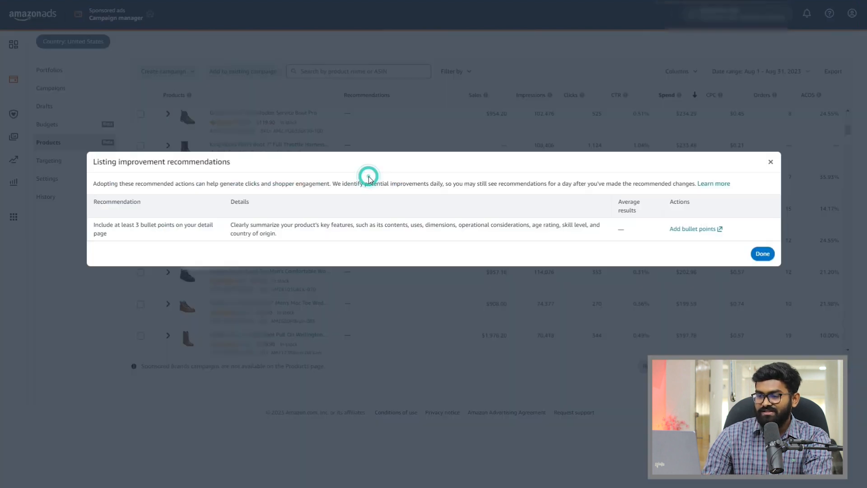
pyautogui.click(772, 163)
pyautogui.scroll(5, 550, 165)
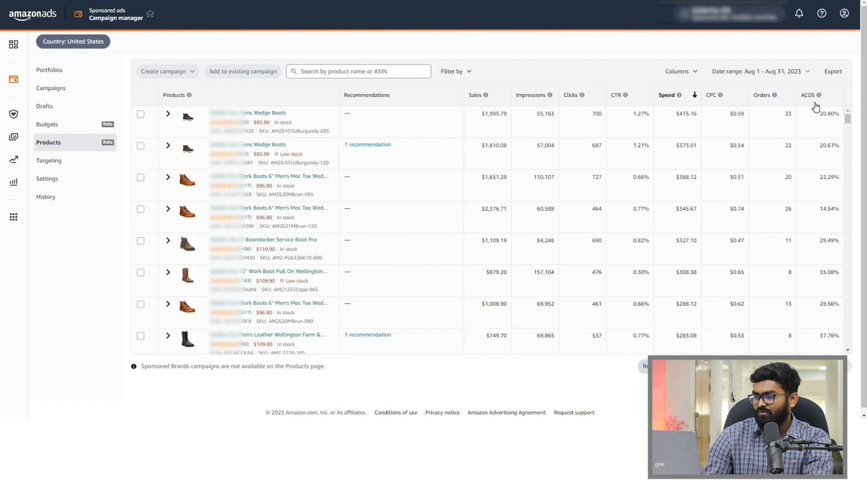
# Review the metrics available for the products table in the column customization settings
pyautogui.scroll(-3, 708, 163)
pyautogui.scroll(-3, 708, 164)
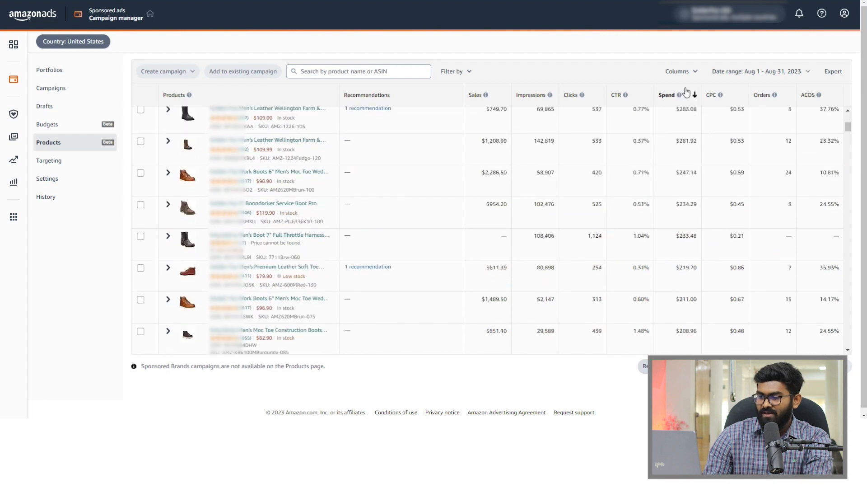
pyautogui.click(682, 71)
pyautogui.click(683, 74)
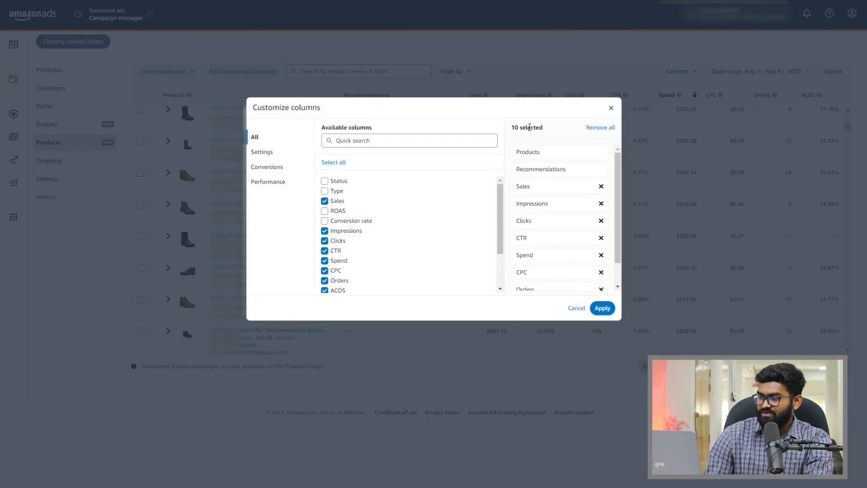
pyautogui.scroll(-2, 349, 195)
pyautogui.scroll(3, 345, 199)
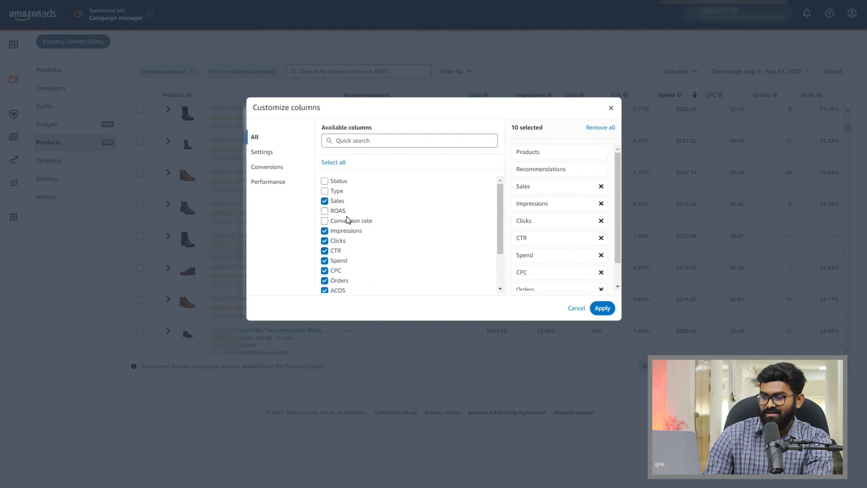
pyautogui.scroll(-3, 352, 227)
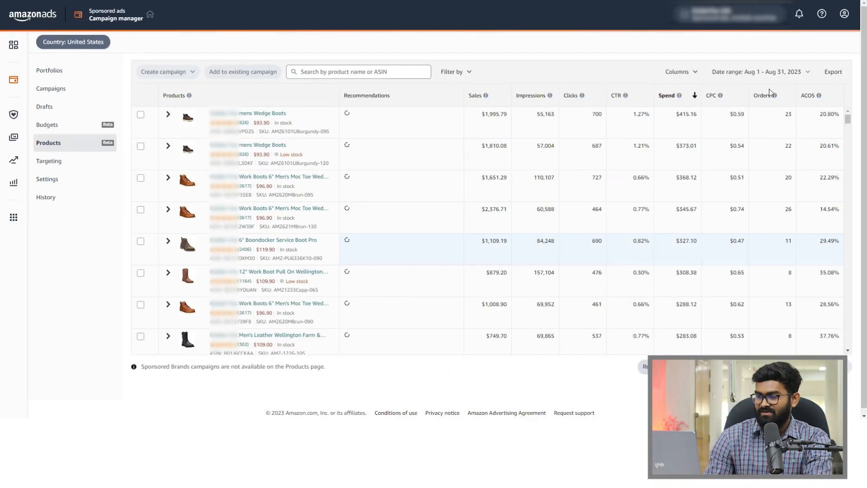
# Apply the last-month date range, Aug 1 - Aug 31, 2023, and export the products table
pyautogui.click(767, 71)
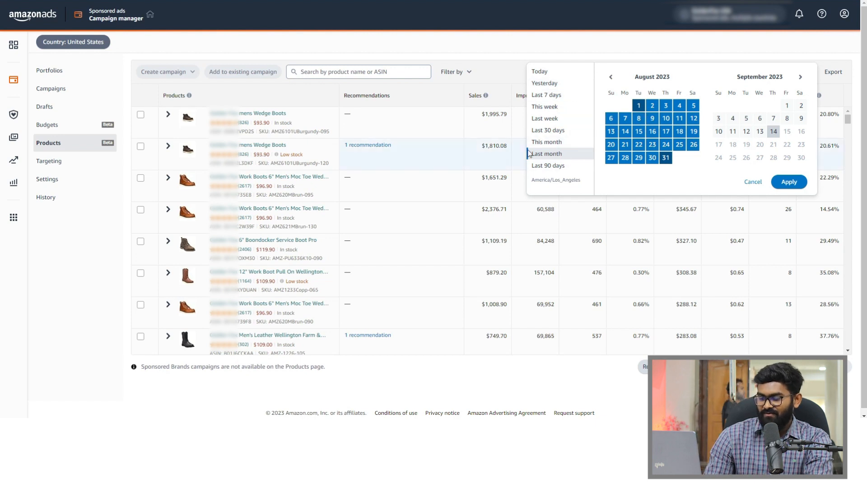
pyautogui.click(789, 182)
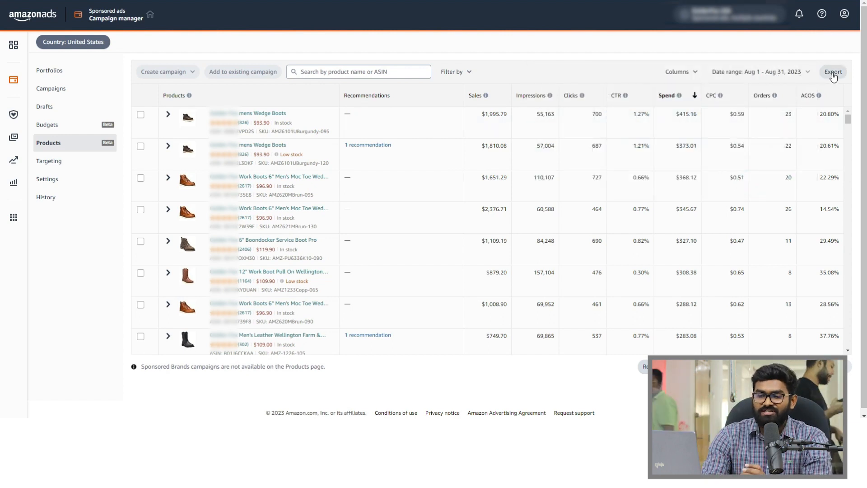
pyautogui.scroll(-2, 774, 194)
pyautogui.scroll(2, 777, 187)
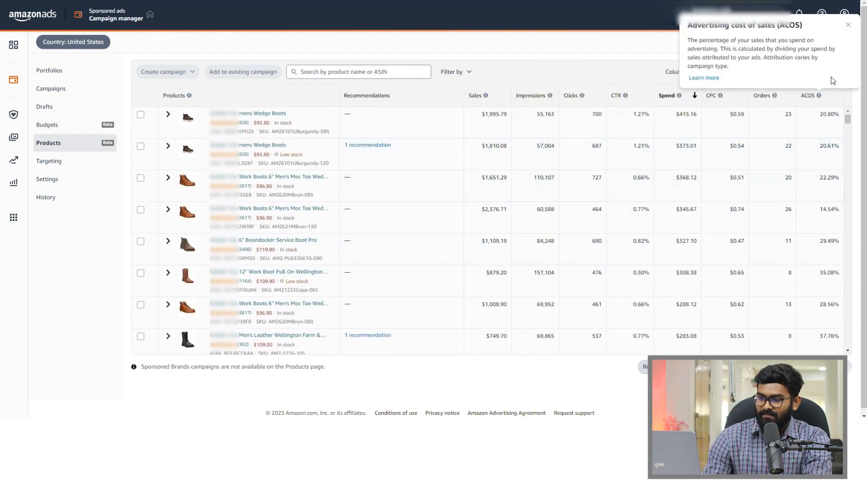
pyautogui.click(835, 74)
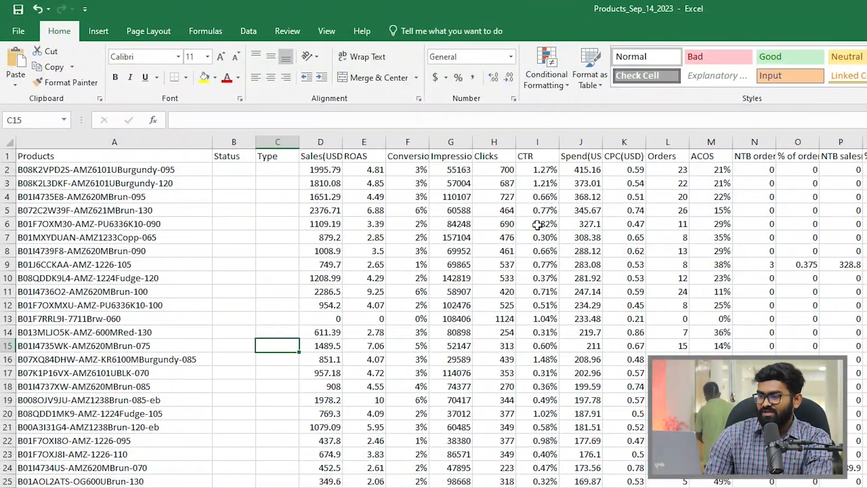
# In Excel, turn on header filters for the Products_Sep_14_2023 sheet and open the Spend column's filter options
pyautogui.click(537, 224)
pyautogui.hotkey('ctrl', 'shift', 'l')
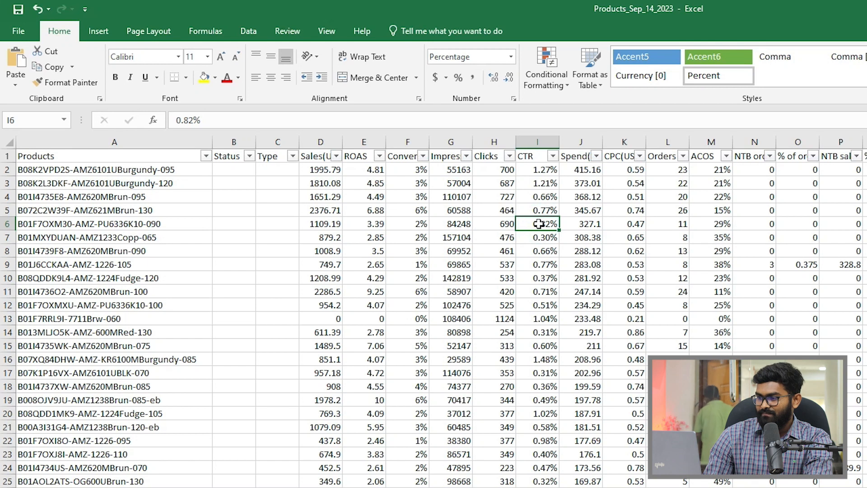
pyautogui.click(596, 156)
pyautogui.click(647, 224)
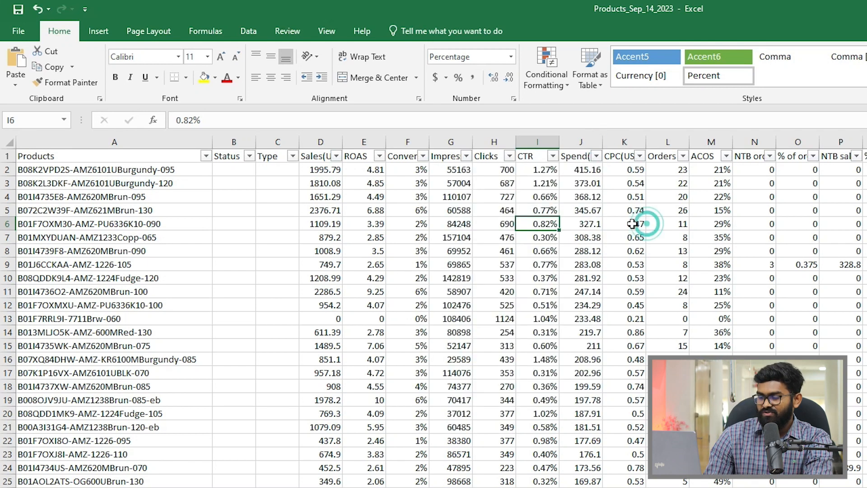
pyautogui.scroll(-2, 588, 213)
pyautogui.scroll(2, 587, 212)
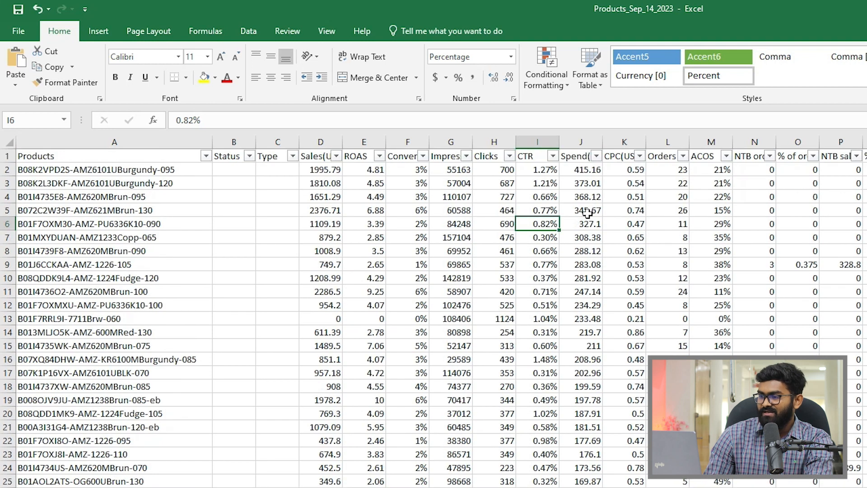
# Copy the ASIN B08K2VPD2S from the first product row and check that row's spend, orders, sales and ACOS
pyautogui.click(181, 170)
pyautogui.doubleClick(213, 120)
pyautogui.hotkey('ctrl', 'c')
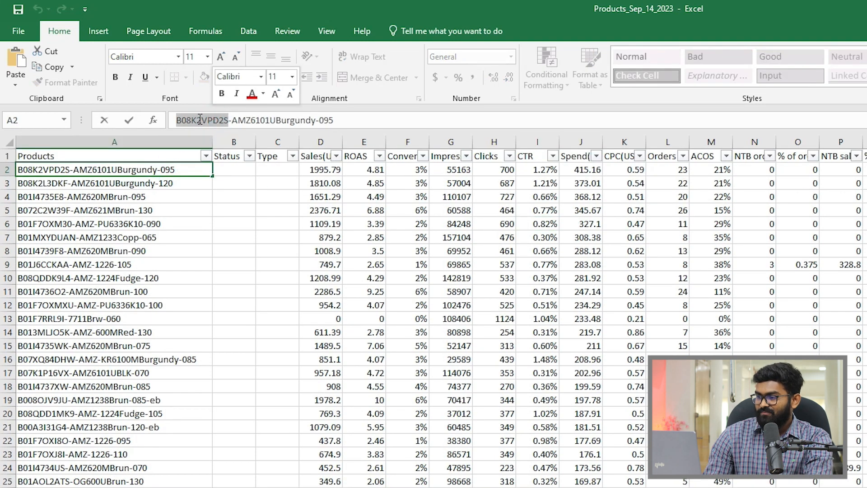
pyautogui.click(573, 171)
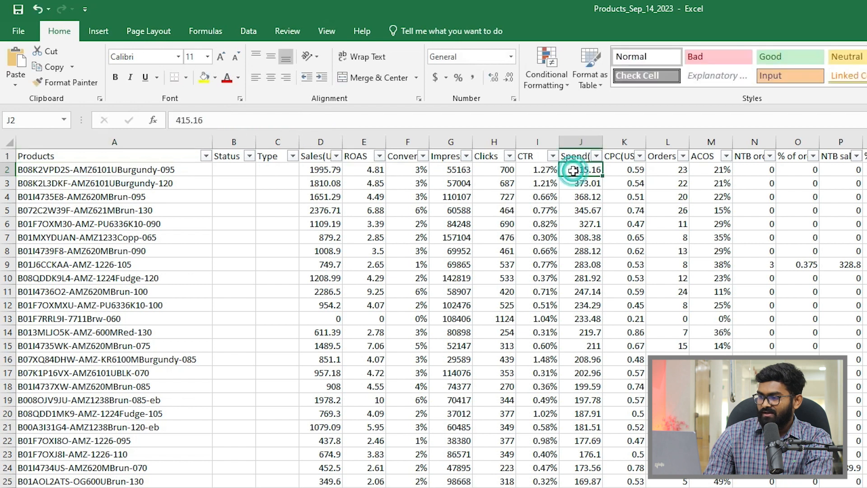
pyautogui.click(668, 172)
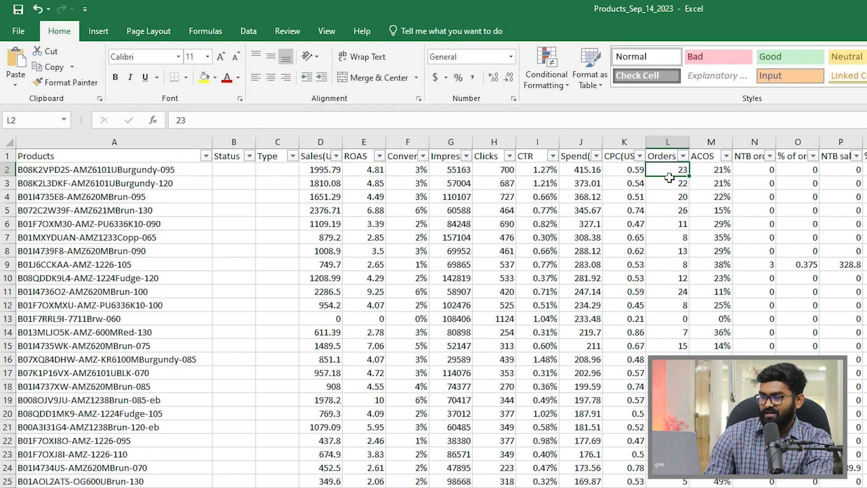
pyautogui.click(336, 172)
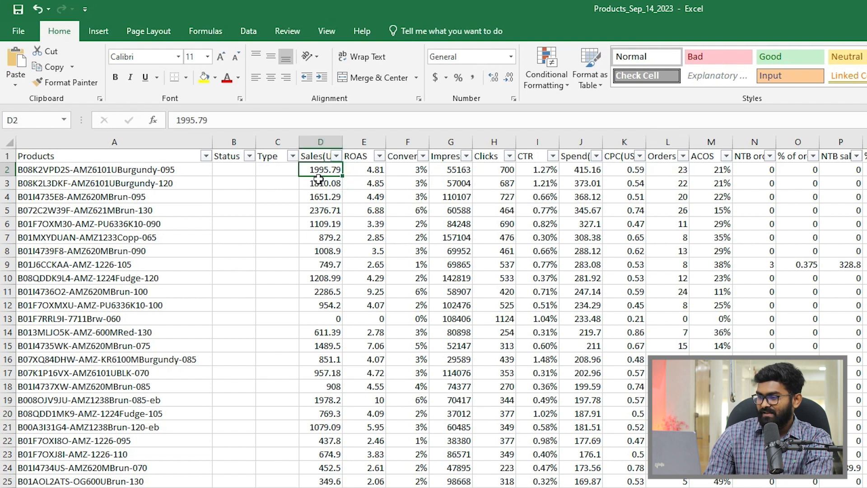
pyautogui.click(695, 174)
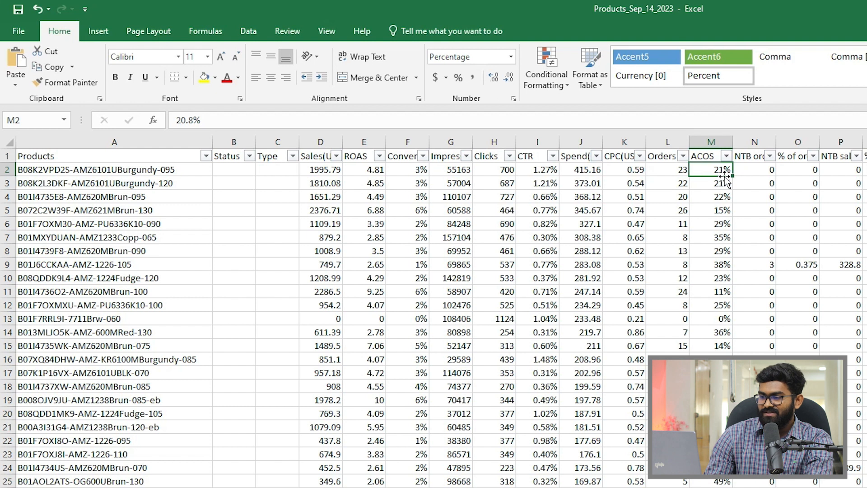
# Switch to Amazon Ads Campaign Manager and search the products for the copied ASIN B08K2VPD2S
pyautogui.hotkey('alt', 'Tab')
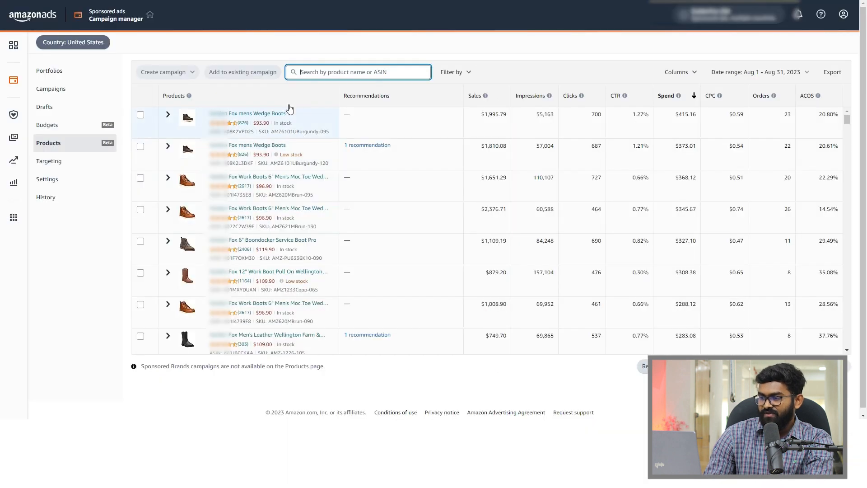
pyautogui.click(310, 71)
pyautogui.hotkey('ctrl', 'v')
pyautogui.press('Return')
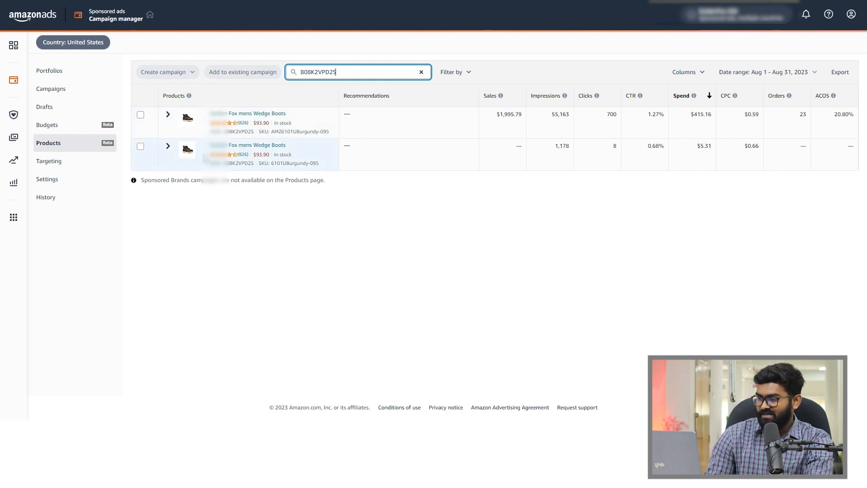
# Expand the AMZ6101UBurgundy-095 wedge boots entry and review the performance of each campaign advertising it
pyautogui.click(167, 114)
pyautogui.scroll(-2, 253, 172)
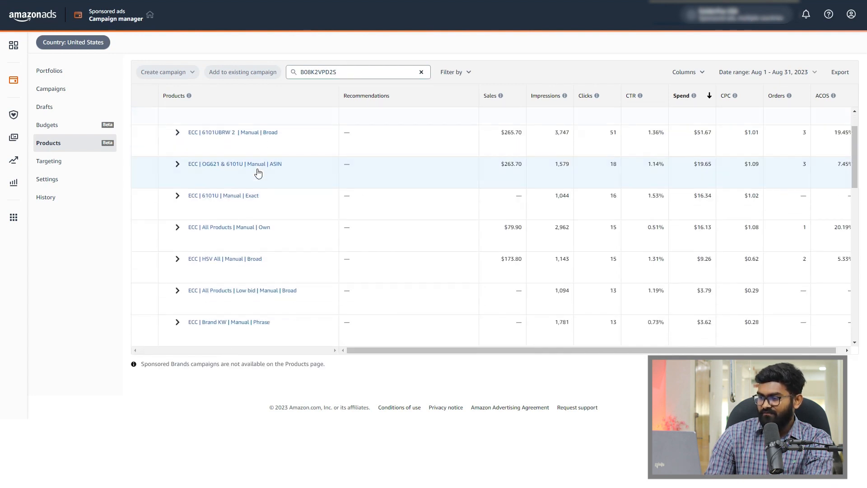
pyautogui.scroll(-10, 265, 186)
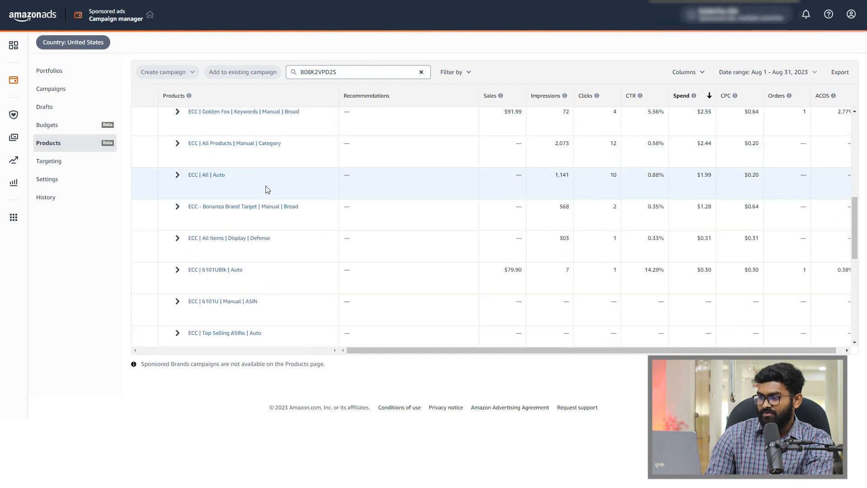
pyautogui.scroll(-3, 267, 190)
pyautogui.scroll(3, 336, 218)
pyautogui.scroll(10, 357, 220)
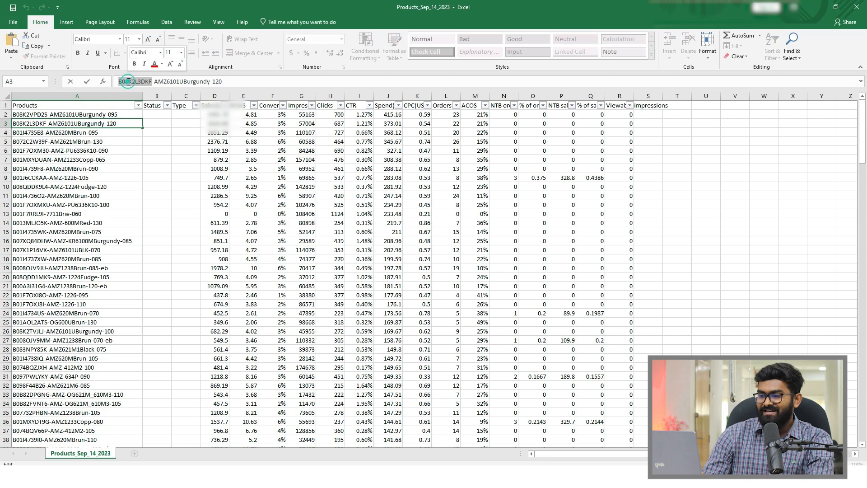
# Copy the ASIN B08K2L3DKF from the second product row in Excel and search for it in Campaign Manager
pyautogui.doubleClick(129, 81)
pyautogui.hotkey('ctrl', 'c')
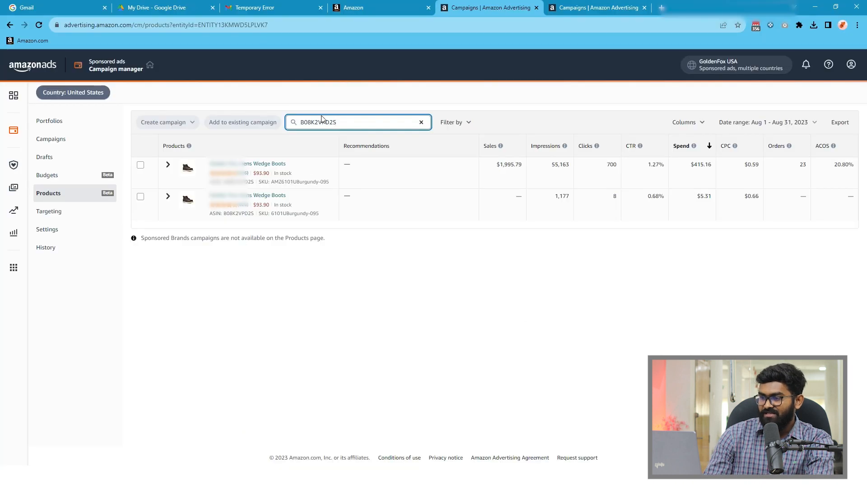
pyautogui.doubleClick(322, 118)
pyautogui.hotkey('ctrl', 'v')
pyautogui.press('Return')
# Read the listing improvement recommendation for the AMZ6101UBurgundy-120 wedge boots and close it
pyautogui.click(367, 164)
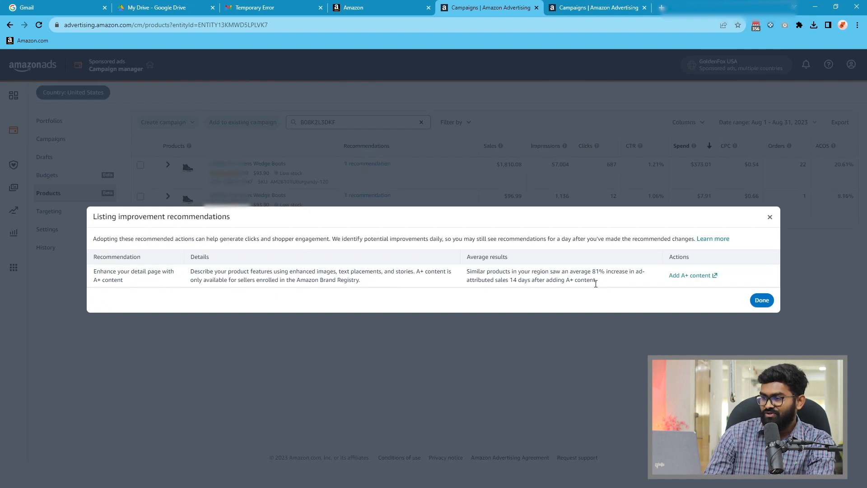
pyautogui.tripleClick(118, 286)
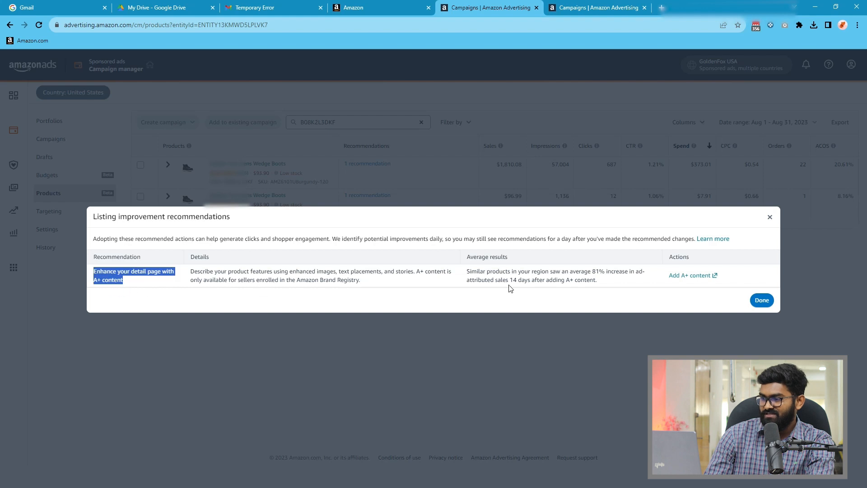
pyautogui.click(770, 218)
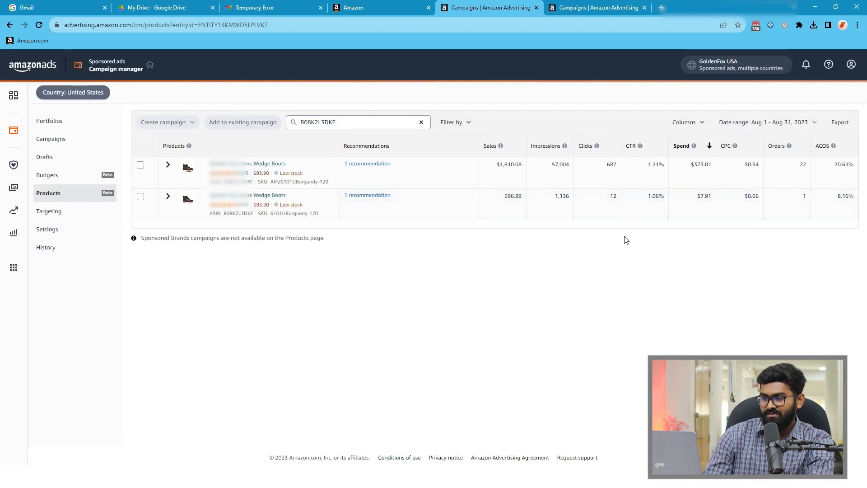
# Expand the AMZ6101UBurgundy-120 wedge boots entry and compare spend, orders and ACOS across its campaigns
pyautogui.click(167, 164)
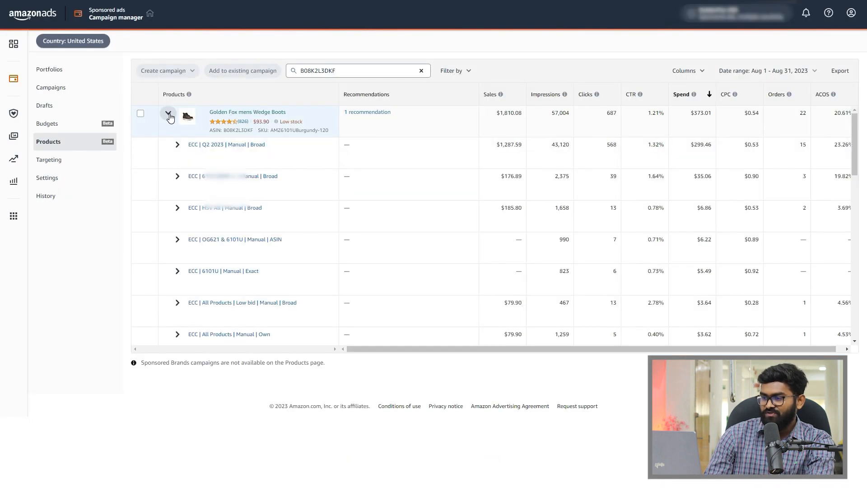
pyautogui.scroll(-2, 694, 174)
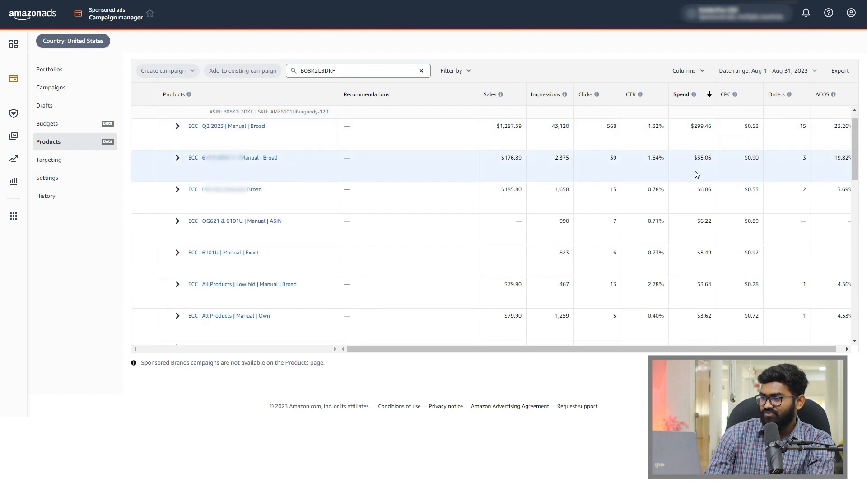
pyautogui.scroll(2, 695, 173)
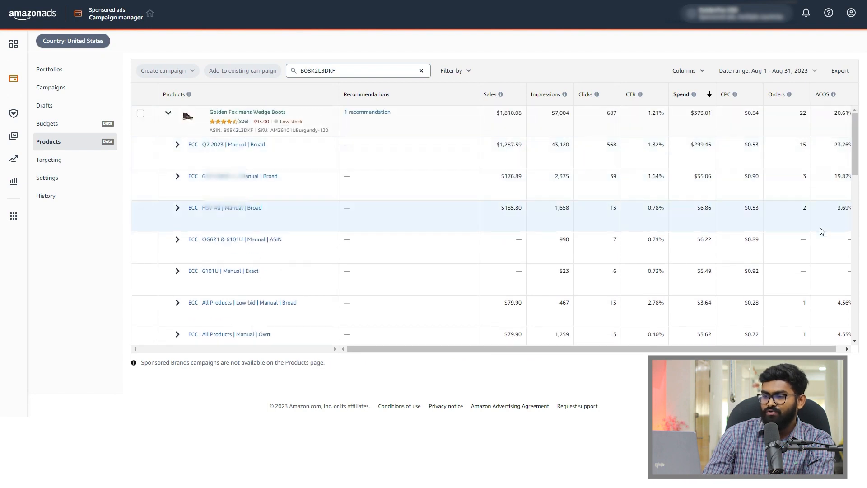
pyautogui.scroll(-2, 818, 233)
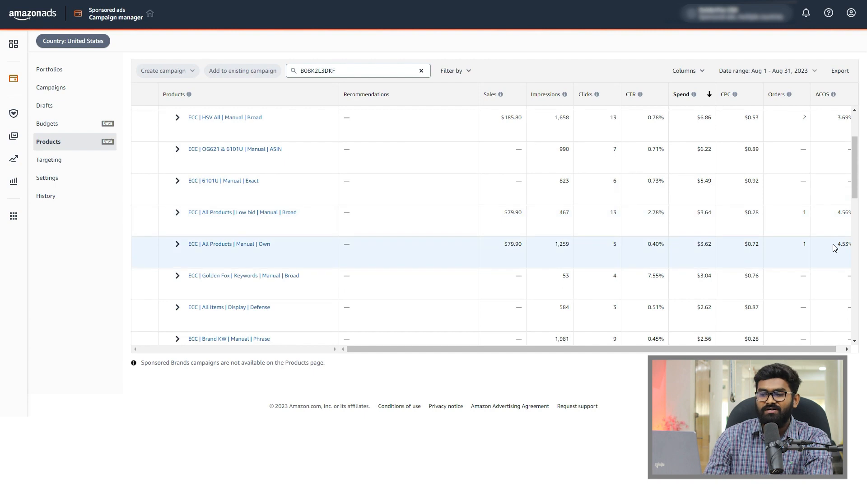
pyautogui.scroll(-3, 803, 239)
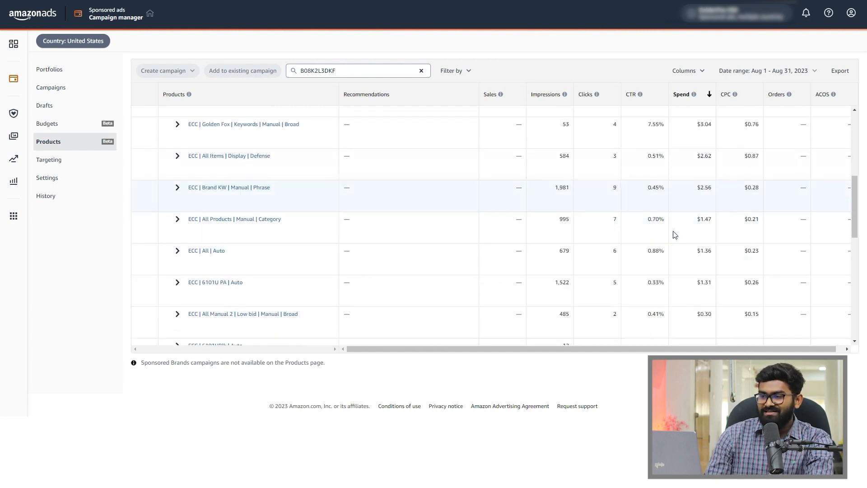
pyautogui.scroll(-4, 674, 234)
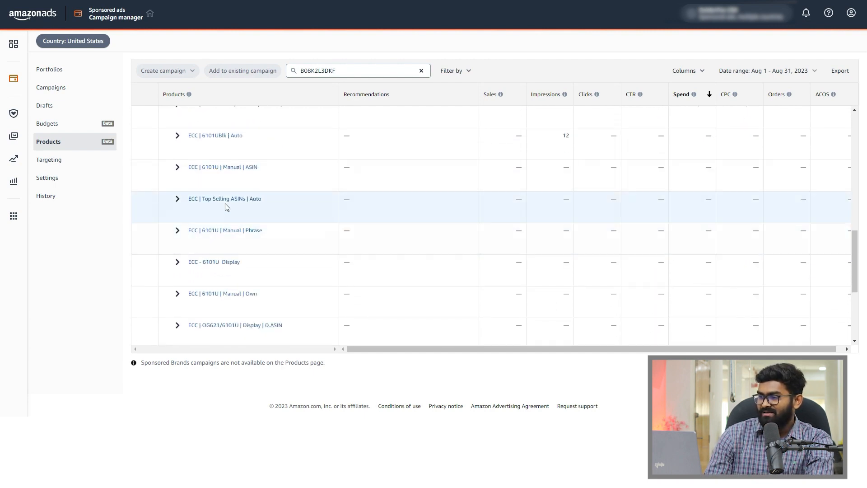
# Check the remaining campaigns of the AMZ6101UBurgundy-120 wedge boots, including those without sales or spend
pyautogui.scroll(-3, 659, 194)
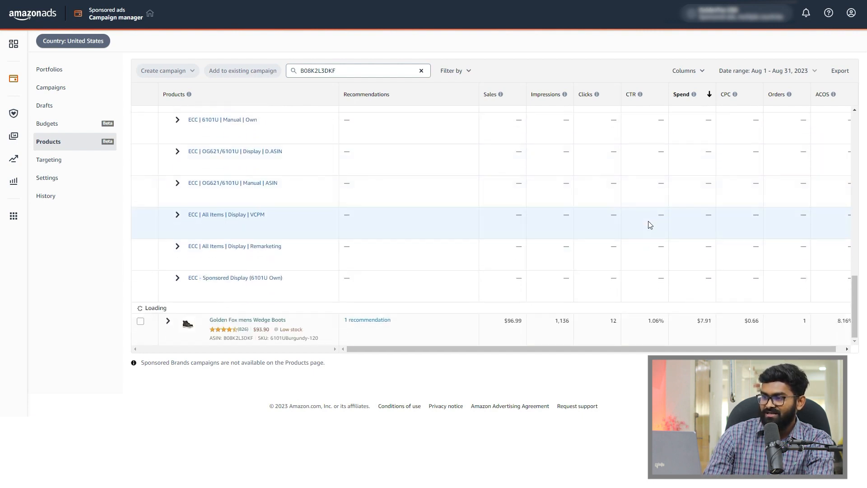
pyautogui.scroll(3, 648, 221)
pyautogui.scroll(2, 649, 225)
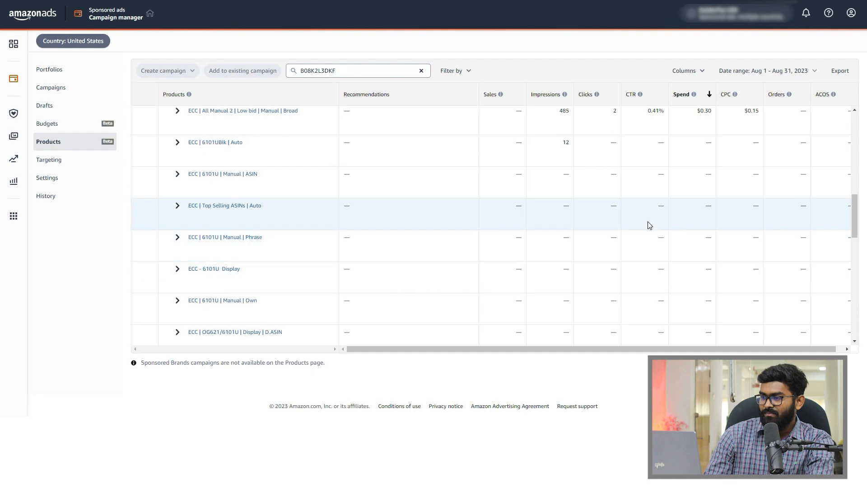
pyautogui.scroll(10, 649, 225)
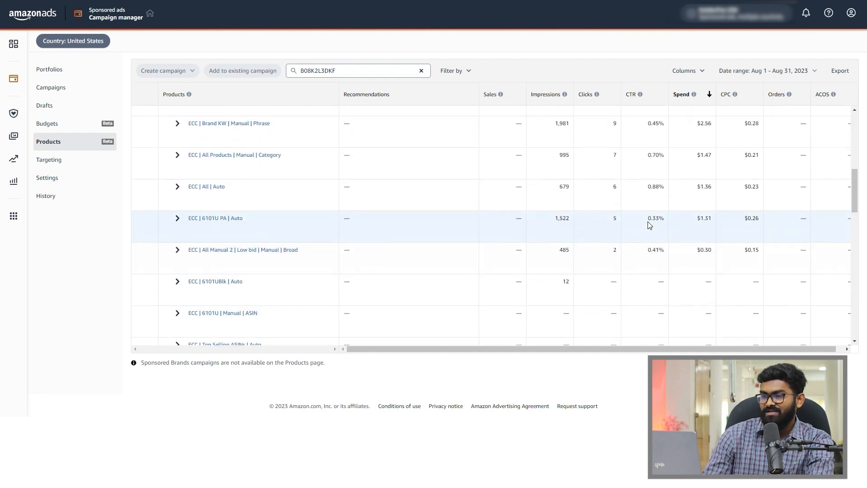
pyautogui.scroll(3, 649, 225)
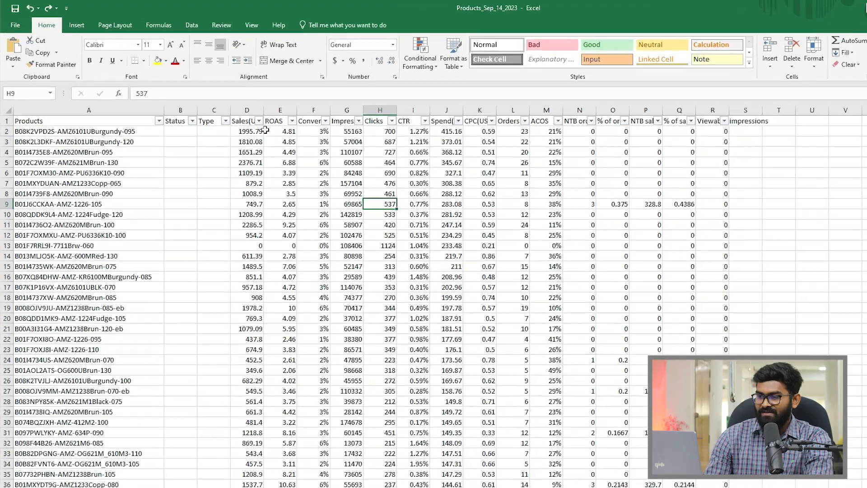
# In Excel, filter the Sales column to show only products with 0 sales
pyautogui.click(268, 120)
pyautogui.click(178, 219)
pyautogui.click(208, 299)
pyautogui.click(253, 413)
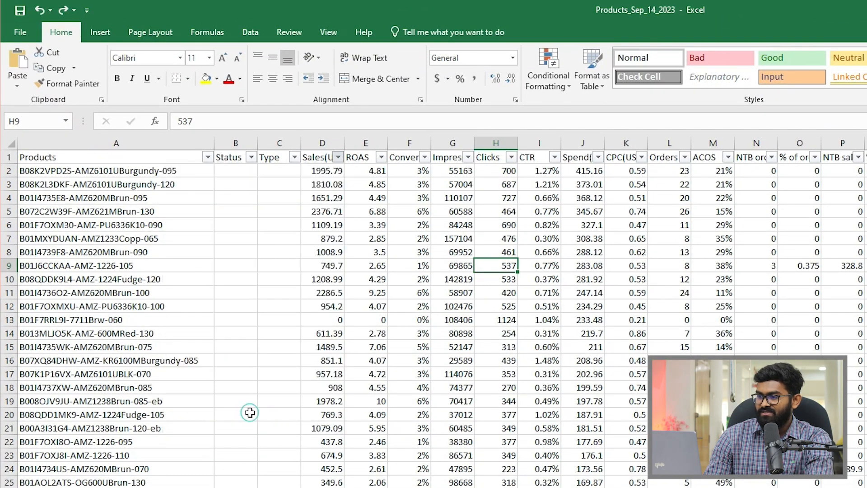
pyautogui.click(545, 276)
# Select the row of the first zero-sales product, B01F7RRL9I-7711Brw-060, and pick out its ASIN
pyautogui.click(138, 170)
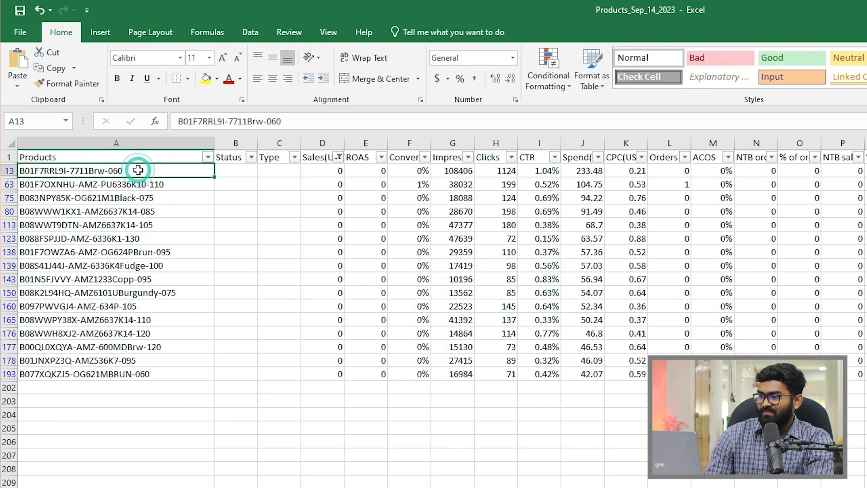
pyautogui.click(10, 171)
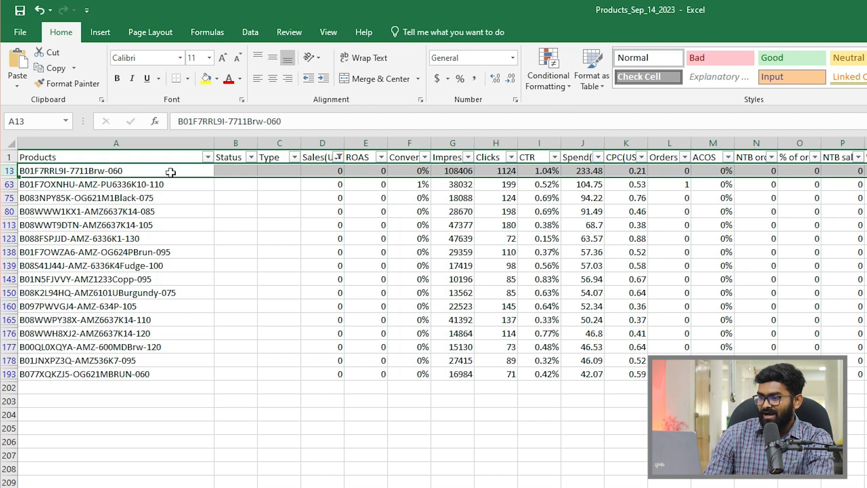
pyautogui.doubleClick(202, 116)
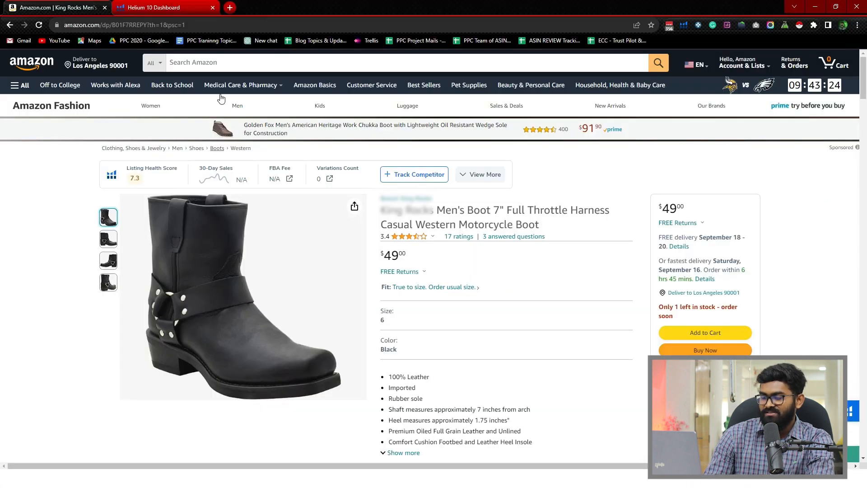
# Review the King Rocks Men's Boot 7" Full Throttle Harness listing on Amazon, including its images, price and rating
pyautogui.scroll(-1, 224, 117)
pyautogui.scroll(1, 235, 158)
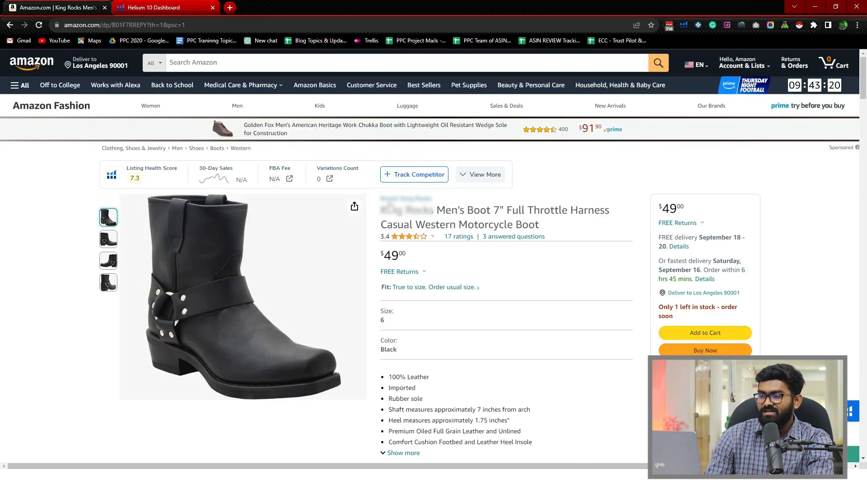
pyautogui.scroll(-2, 408, 204)
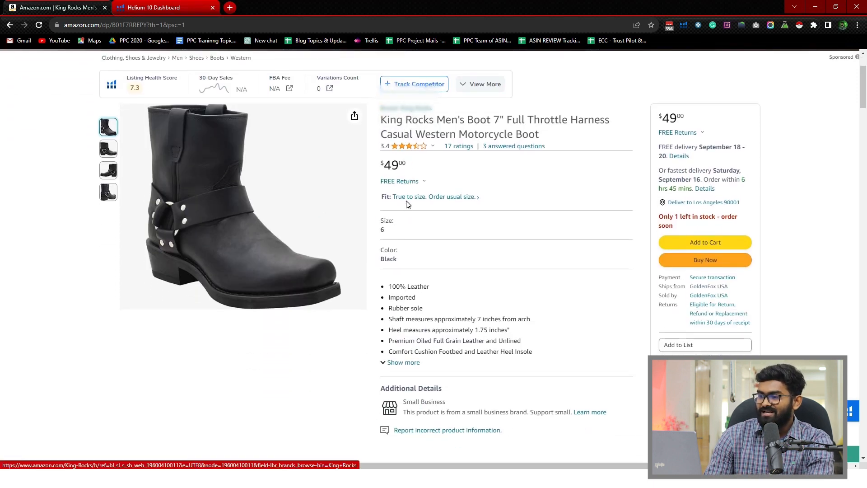
pyautogui.scroll(-6, 407, 203)
pyautogui.scroll(7, 406, 202)
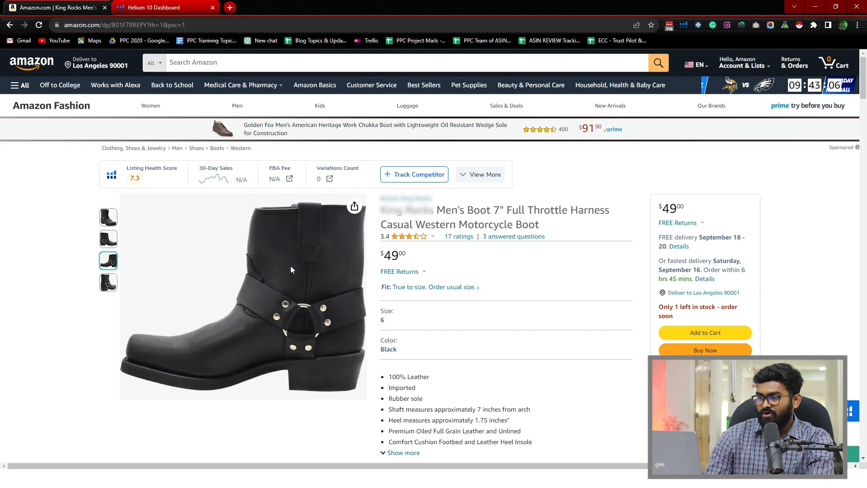
# Open the Listing Health Score breakdown for the boot, check the title length criterion and close the breakdown
pyautogui.click(137, 181)
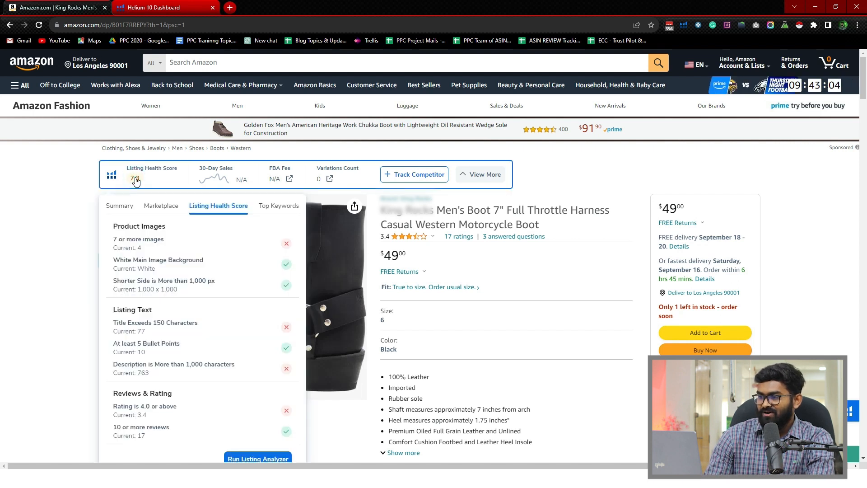
pyautogui.doubleClick(140, 331)
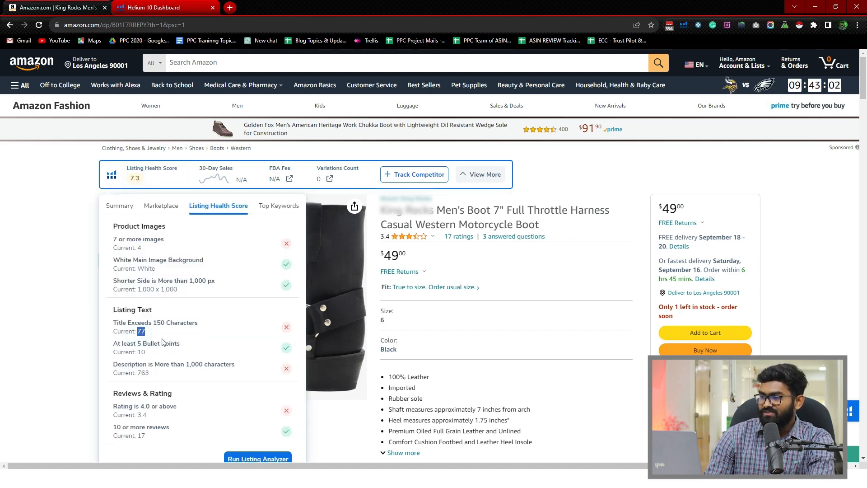
pyautogui.click(579, 209)
# Expand the boot listing's bullet points and read the full feature list
pyautogui.scroll(-2, 510, 248)
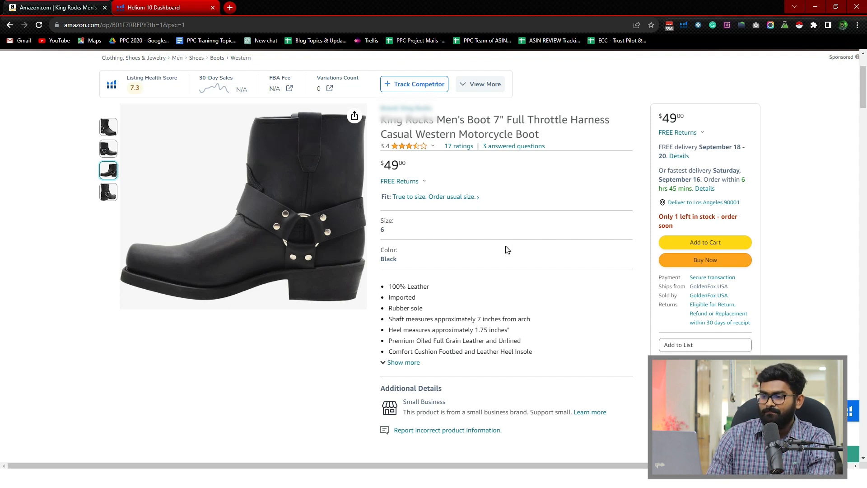
pyautogui.scroll(-1, 507, 250)
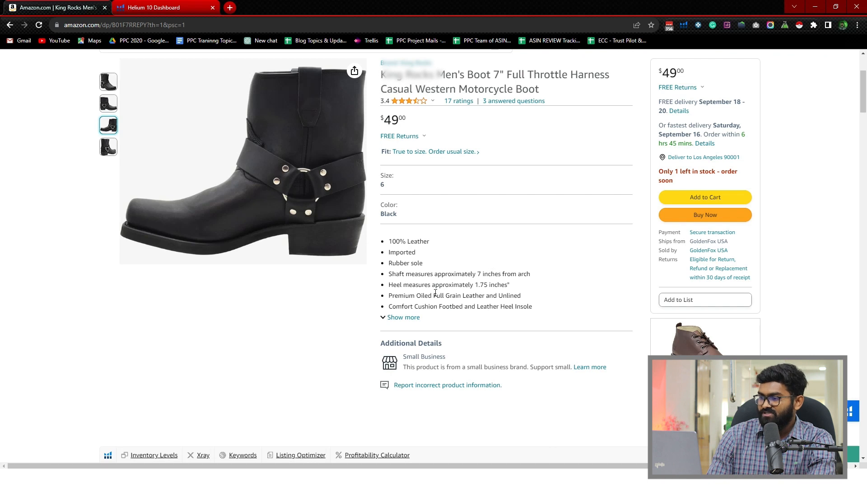
pyautogui.click(384, 317)
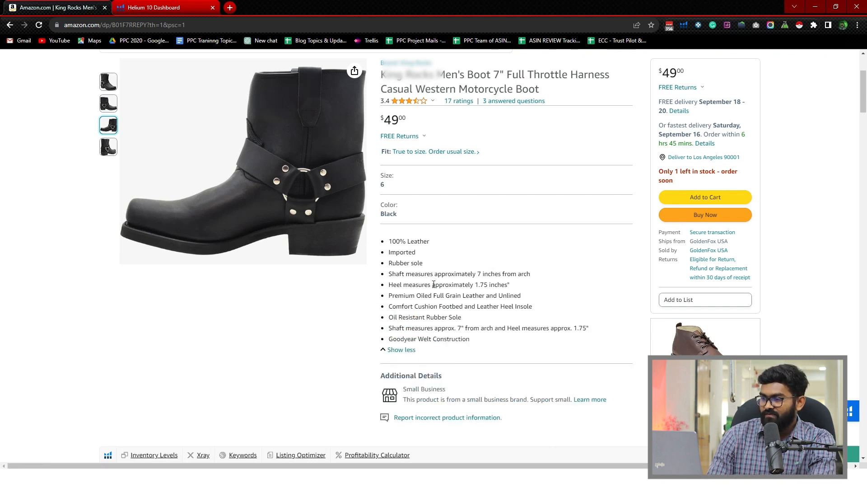
pyautogui.scroll(-1, 434, 284)
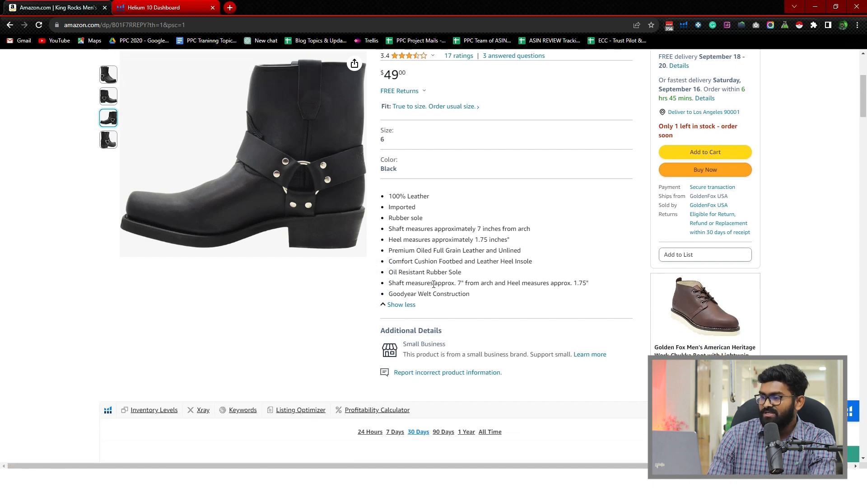
# Examine the related products, product description and product details sections of the boot listing
pyautogui.scroll(-18, 434, 284)
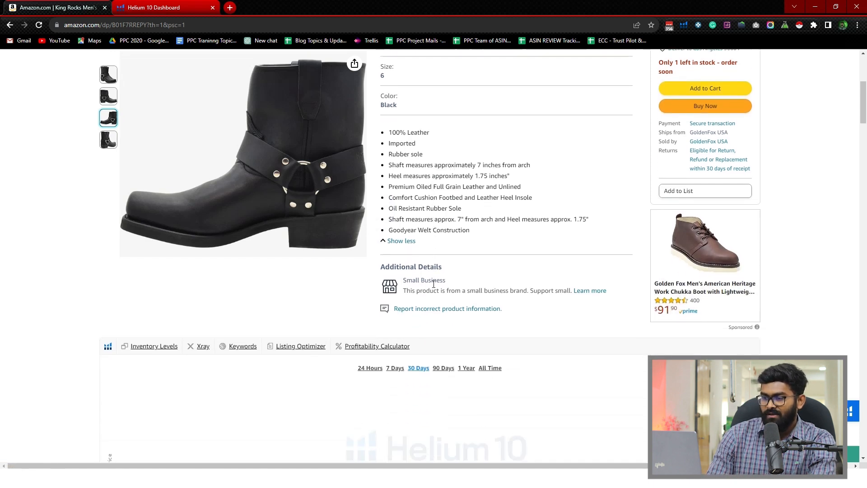
pyautogui.scroll(-3, 434, 287)
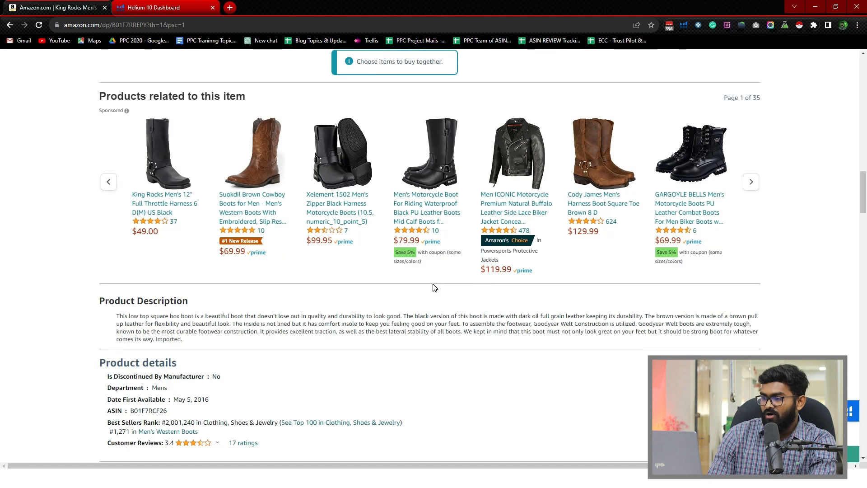
pyautogui.scroll(-2, 433, 284)
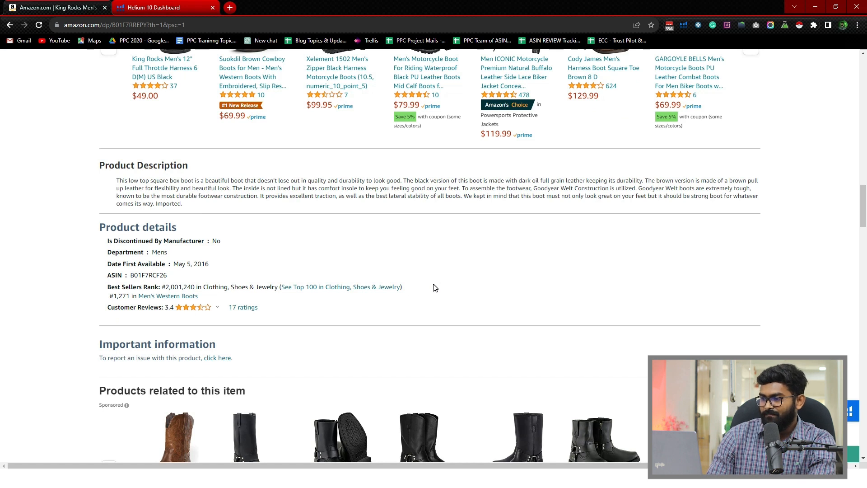
pyautogui.scroll(-1, 435, 287)
pyautogui.scroll(1, 435, 288)
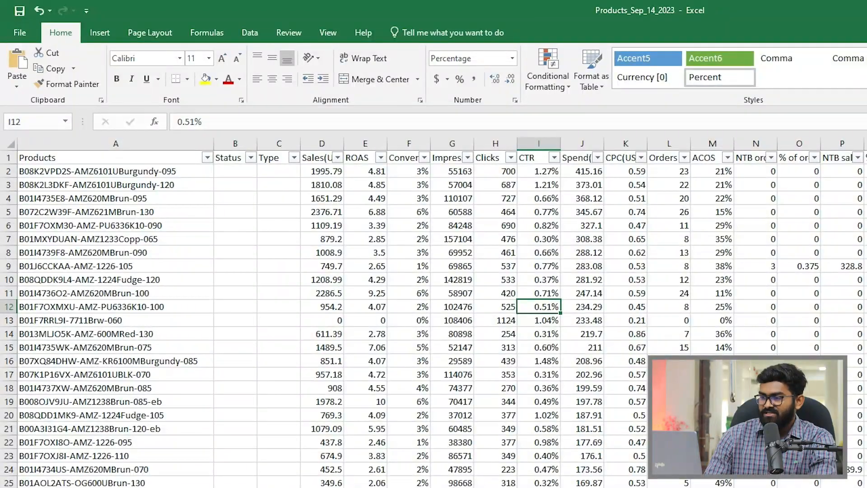
# In Excel, sort the product table by Orders from largest to smallest
pyautogui.click(685, 158)
pyautogui.click(587, 188)
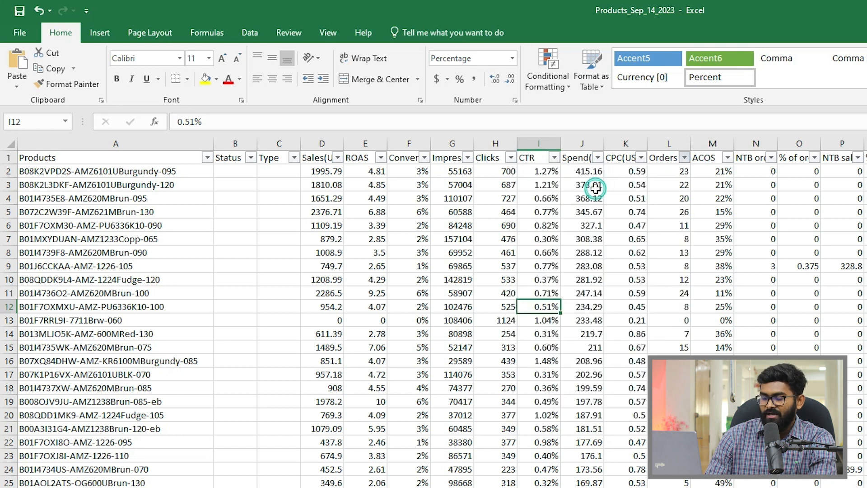
pyautogui.click(664, 188)
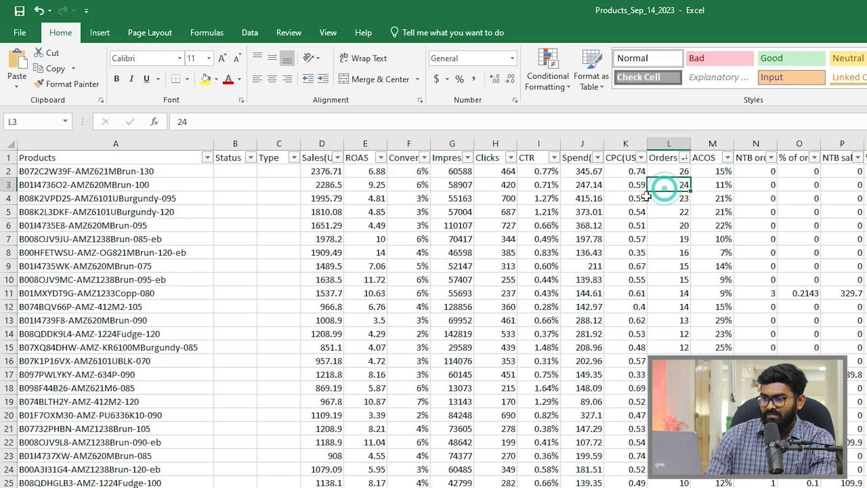
# Look up ASIN B072C2W39F from the first product row in Campaign Manager and expand its AMZ621MBrun-130 entry to review its campaigns
pyautogui.click(18, 173)
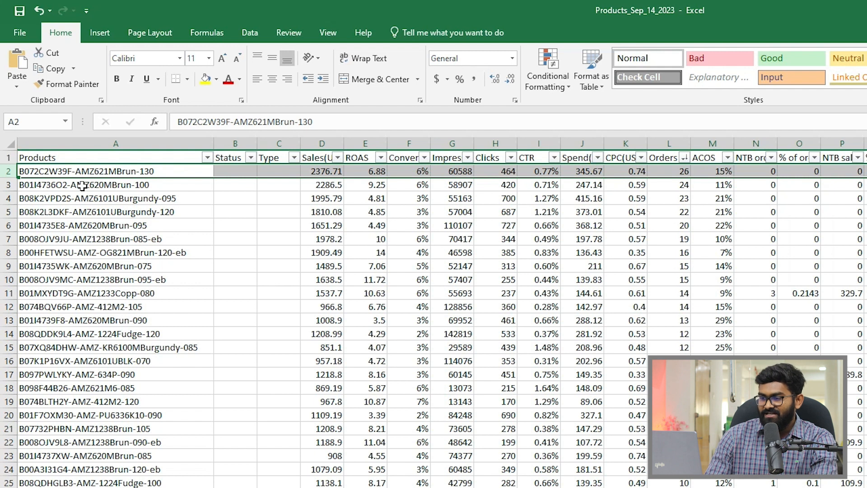
pyautogui.doubleClick(193, 121)
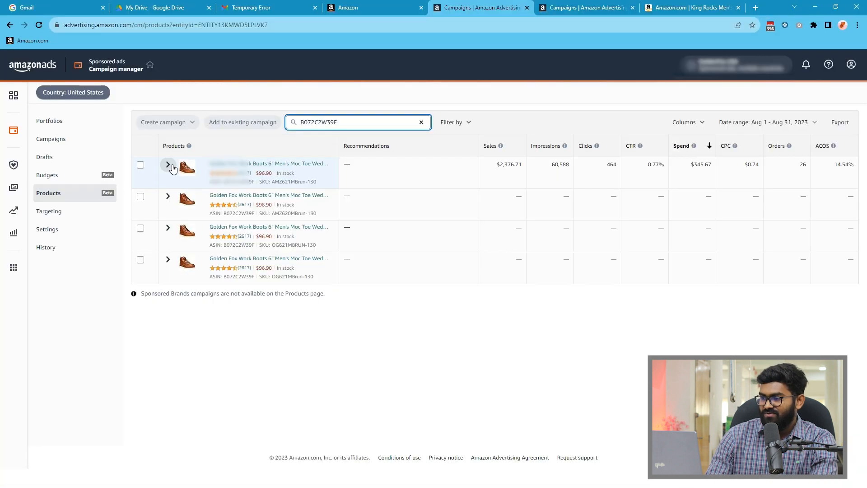
pyautogui.click(168, 164)
pyautogui.scroll(-2, 808, 222)
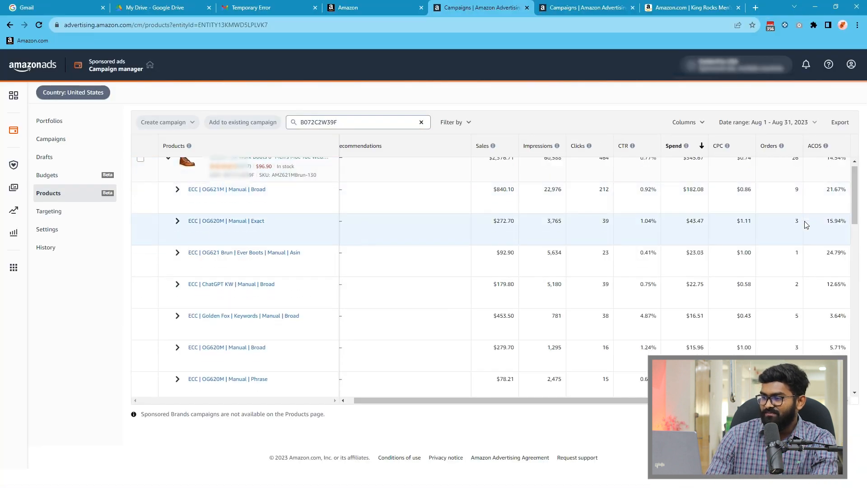
pyautogui.scroll(2, 805, 225)
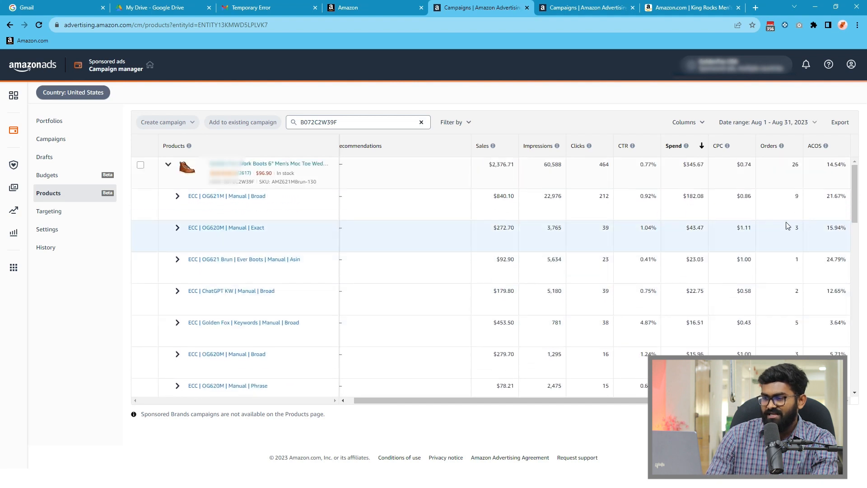
# Expand the ECC | OG621M | Manual | Broad campaign and open its OG621MBRUN ad group in a separate tab
pyautogui.click(178, 197)
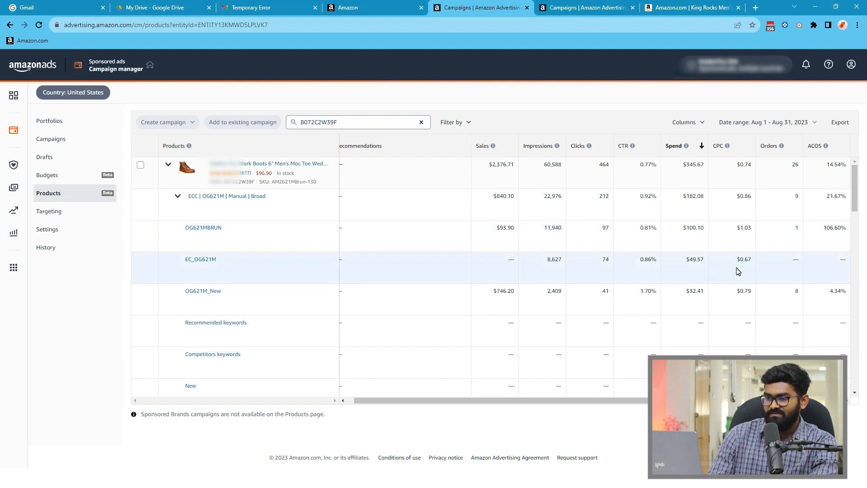
pyautogui.keyDown('ctrl'); pyautogui.click(215, 230); pyautogui.keyUp('ctrl')
pyautogui.click(533, 7)
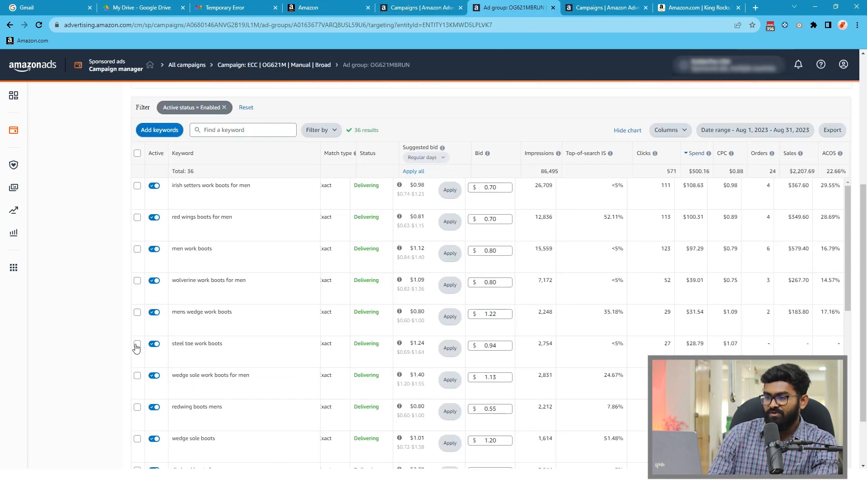
# Pause the "steel toe work boots" keyword and set the bid of "steel toe work boots for men" to $0.6
pyautogui.click(154, 344)
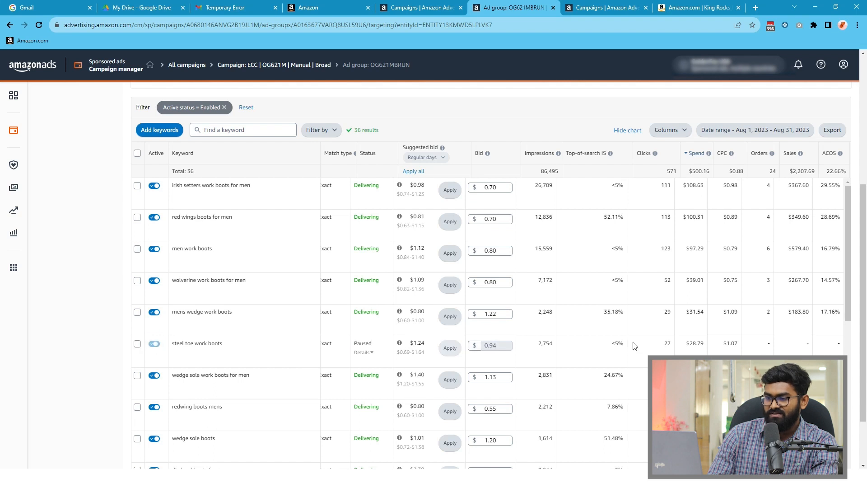
pyautogui.scroll(-4, 639, 345)
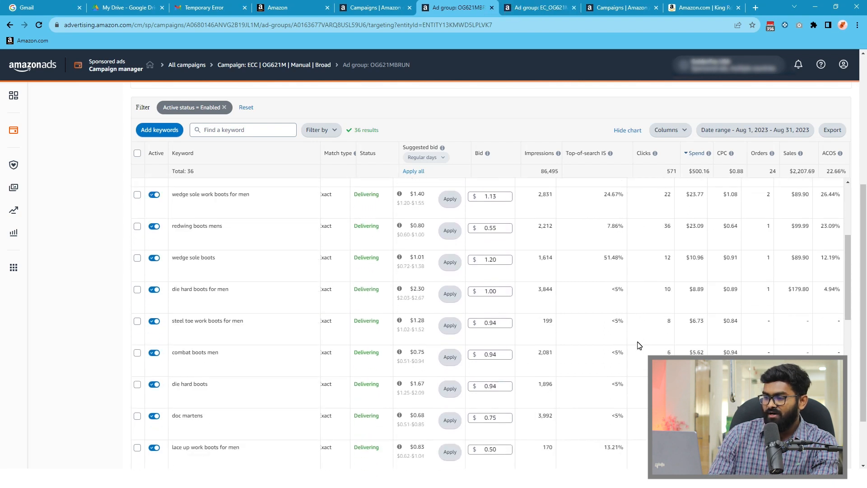
pyautogui.scroll(-1, 614, 338)
pyautogui.click(502, 279)
pyautogui.write('0.6')
pyautogui.press('Return')
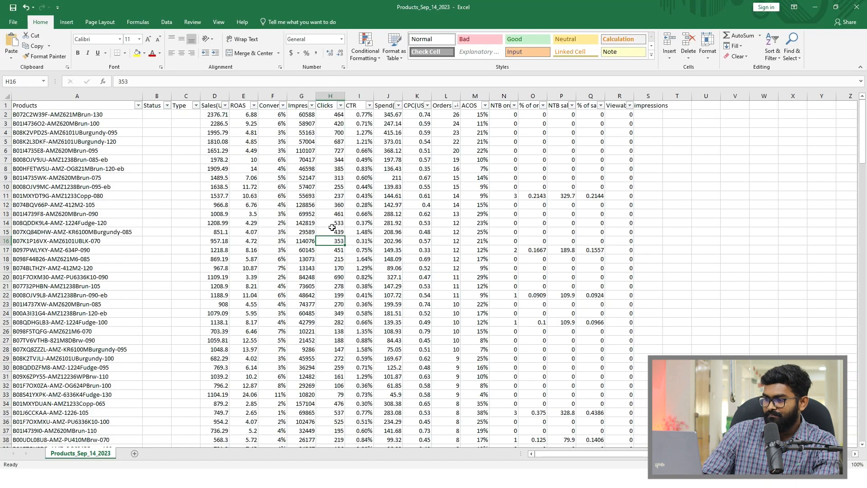
# In Excel, filter the Conversion rate column to show only products with 0%, 1%, 2%, 3% and 4%
pyautogui.click(301, 213)
pyautogui.click(273, 95)
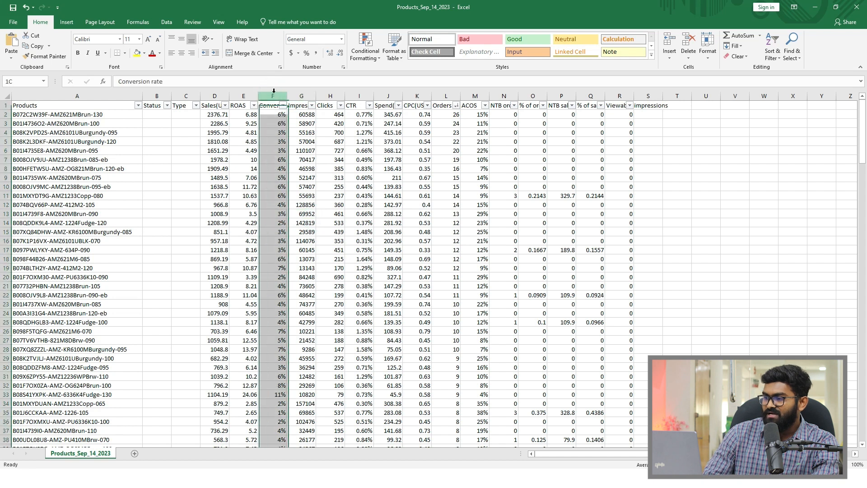
pyautogui.click(284, 105)
pyautogui.click(193, 193)
pyautogui.click(194, 200)
pyautogui.click(194, 207)
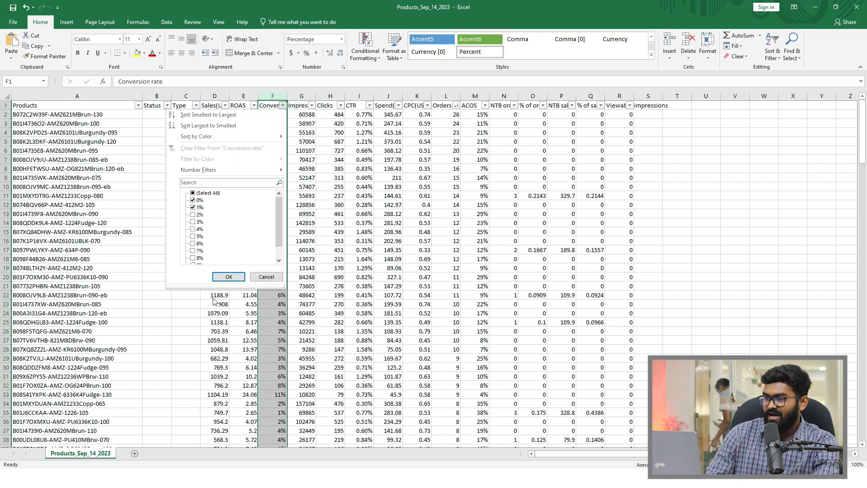
pyautogui.click(193, 214)
pyautogui.click(192, 222)
pyautogui.click(192, 229)
pyautogui.click(228, 277)
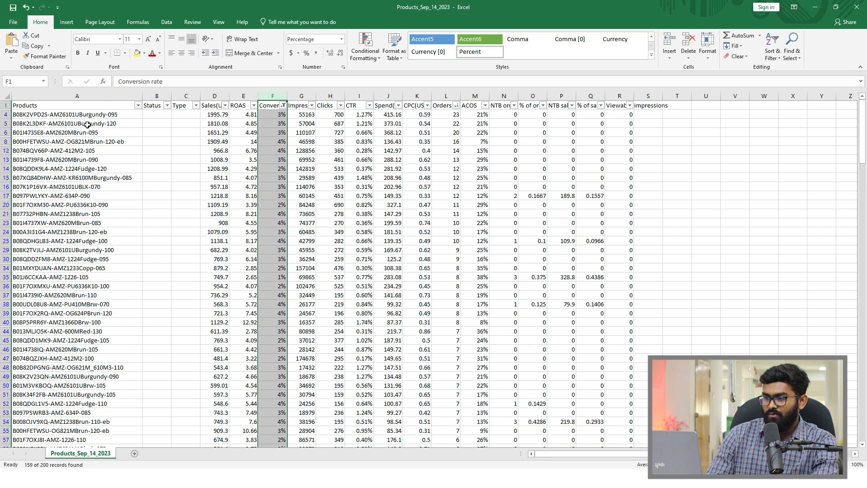
# Select the filtered product names down to the last row to inspect the end of the list
pyautogui.click(91, 114)
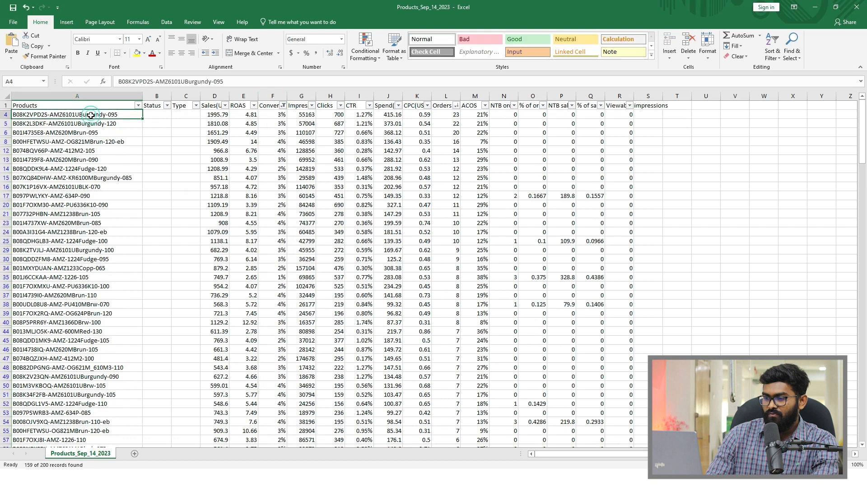
pyautogui.hotkey('ctrl', 'shift', 'Down')
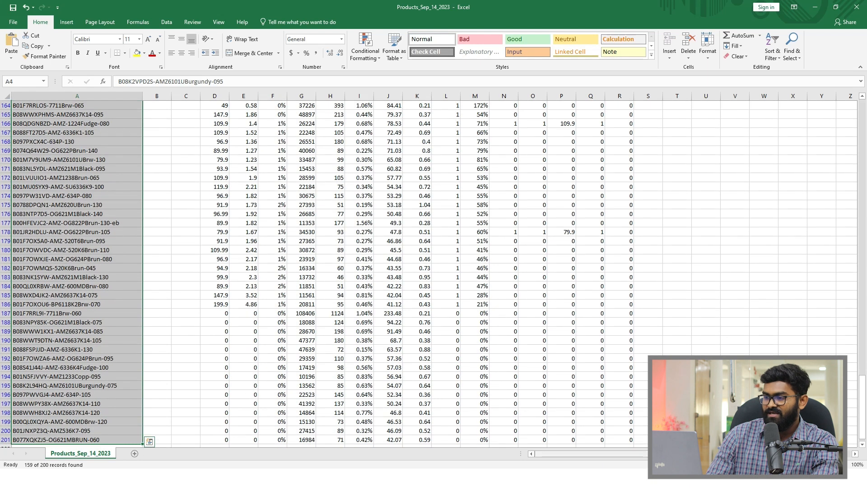
pyautogui.click(488, 384)
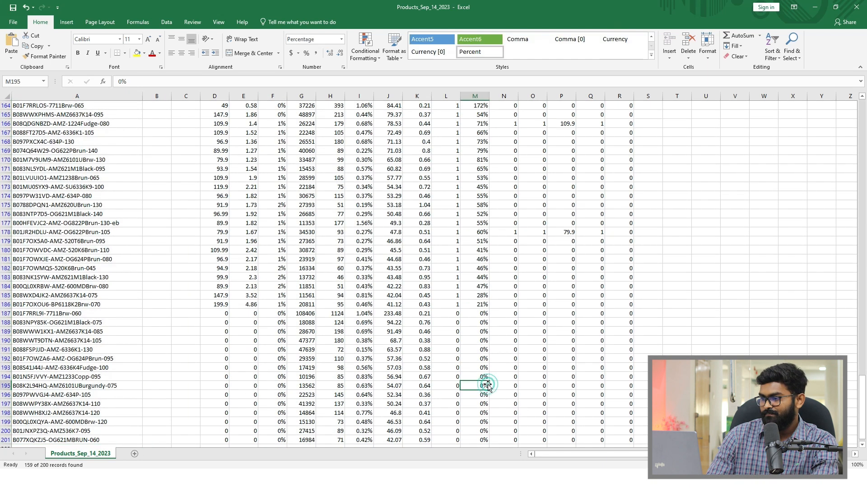
# Highlight the impressions and the clicks of the zero-order products at the end of the list for review
pyautogui.scroll(-1, 388, 346)
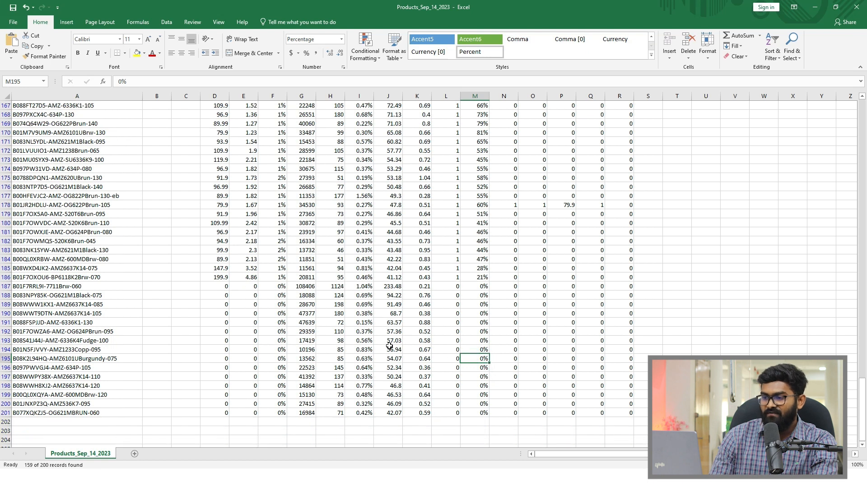
pyautogui.moveTo(304, 285); pyautogui.dragTo(302, 403)
pyautogui.moveTo(336, 286); pyautogui.dragTo(337, 414)
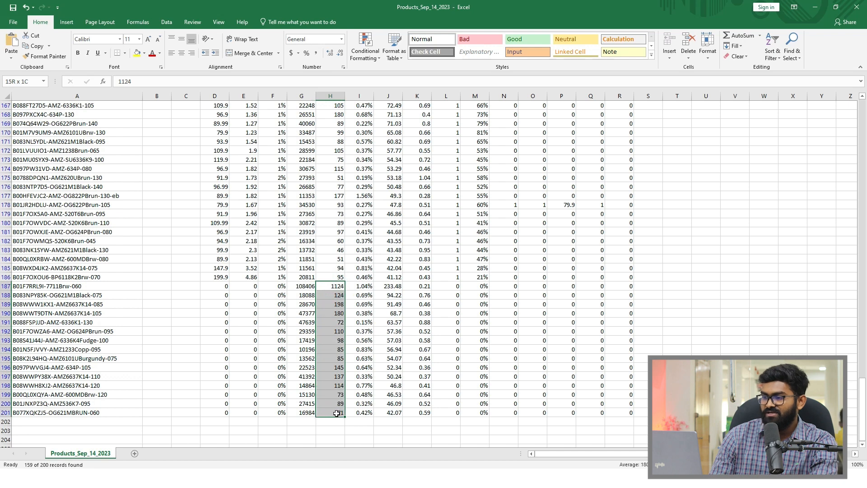